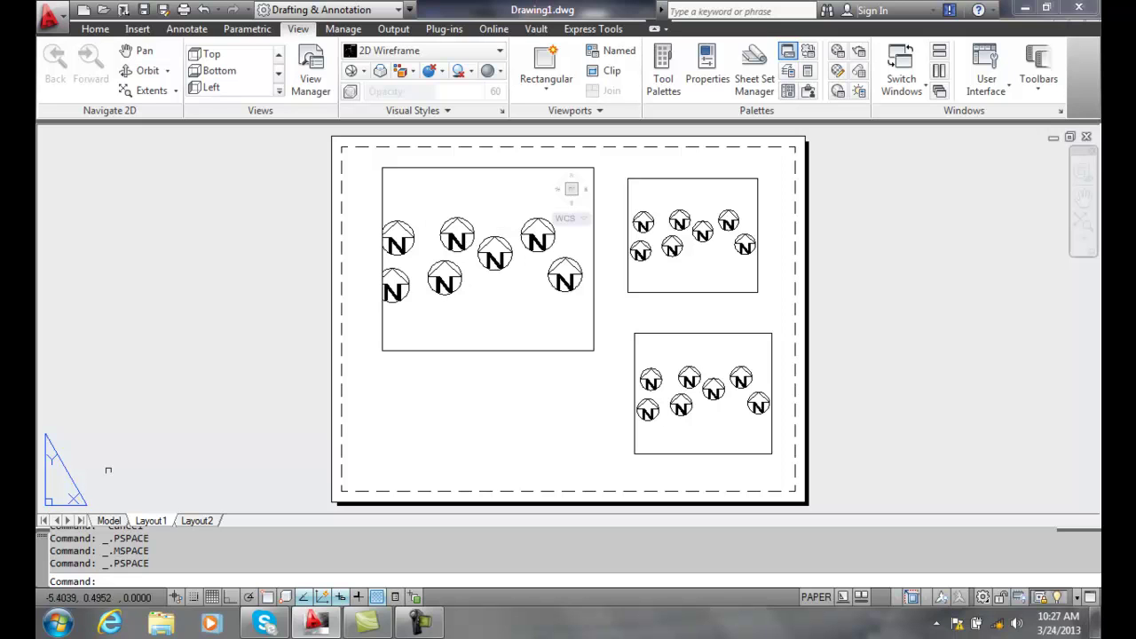
Step: View the north arrows in the full model space drawing and return to Layout1
click(108, 521)
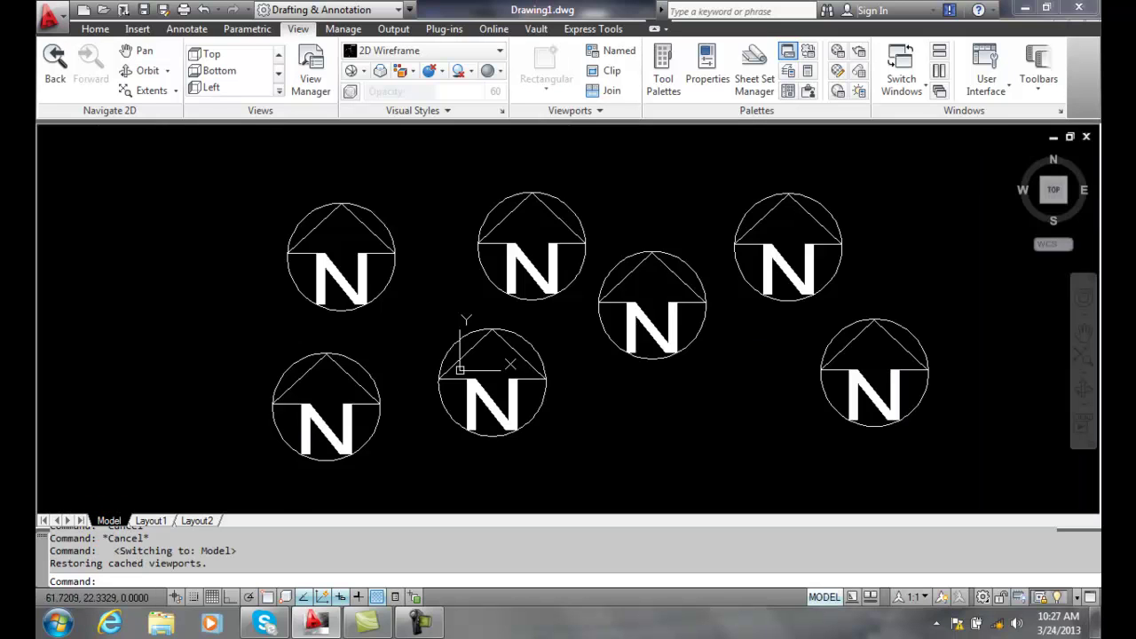
click(151, 521)
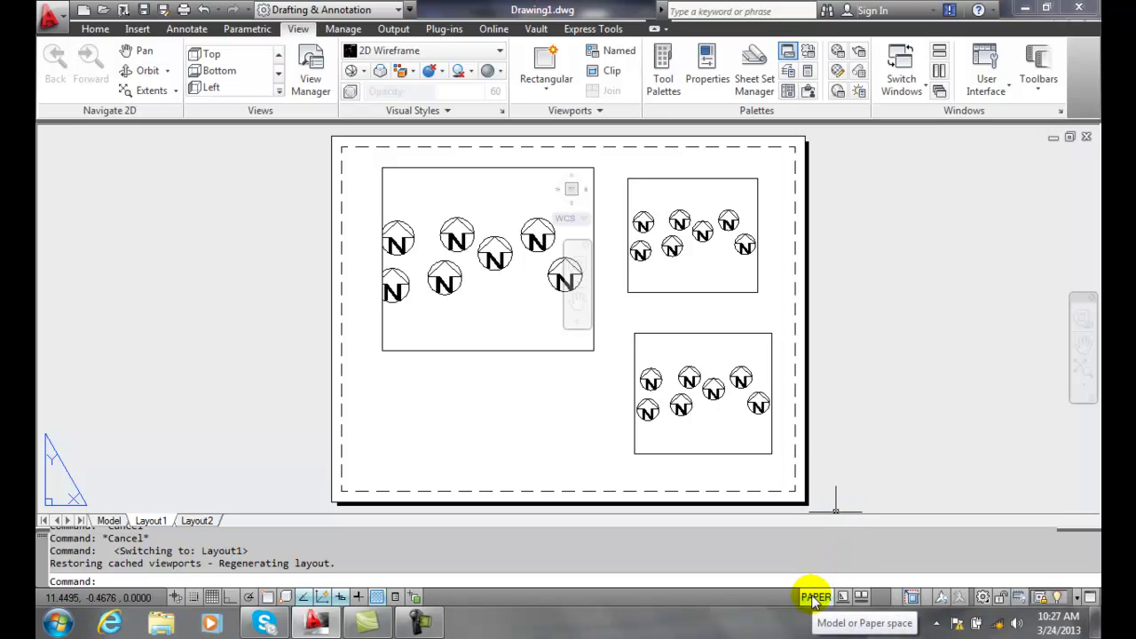
Step: Enter model space within Layout1 and activate the upper-right viewport, followed by the large viewport
click(813, 597)
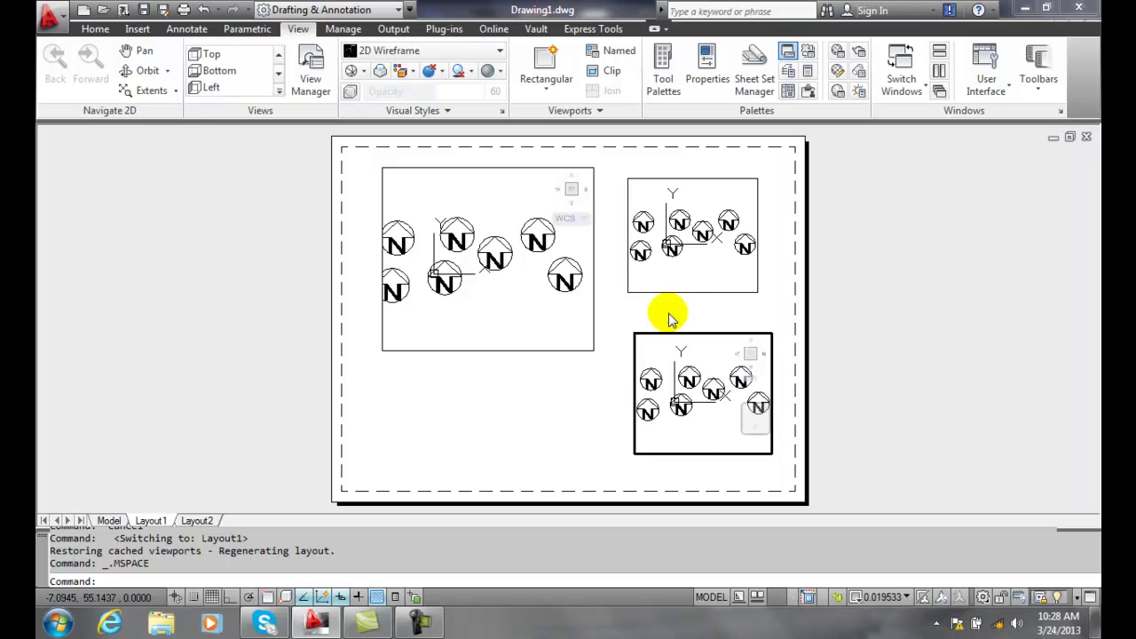
click(680, 275)
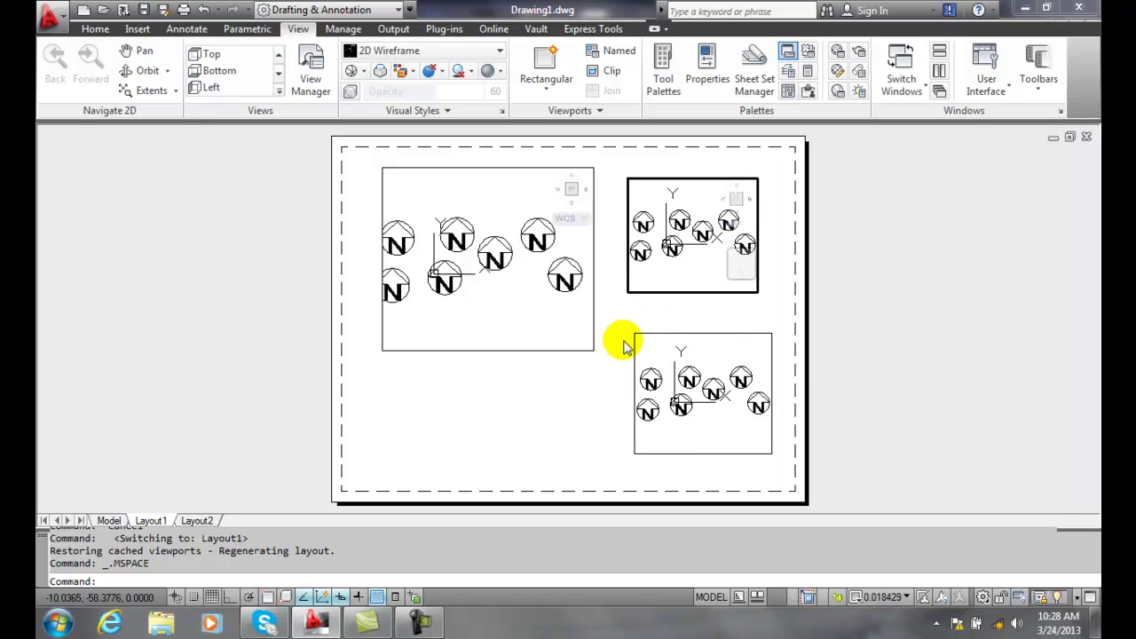
click(506, 320)
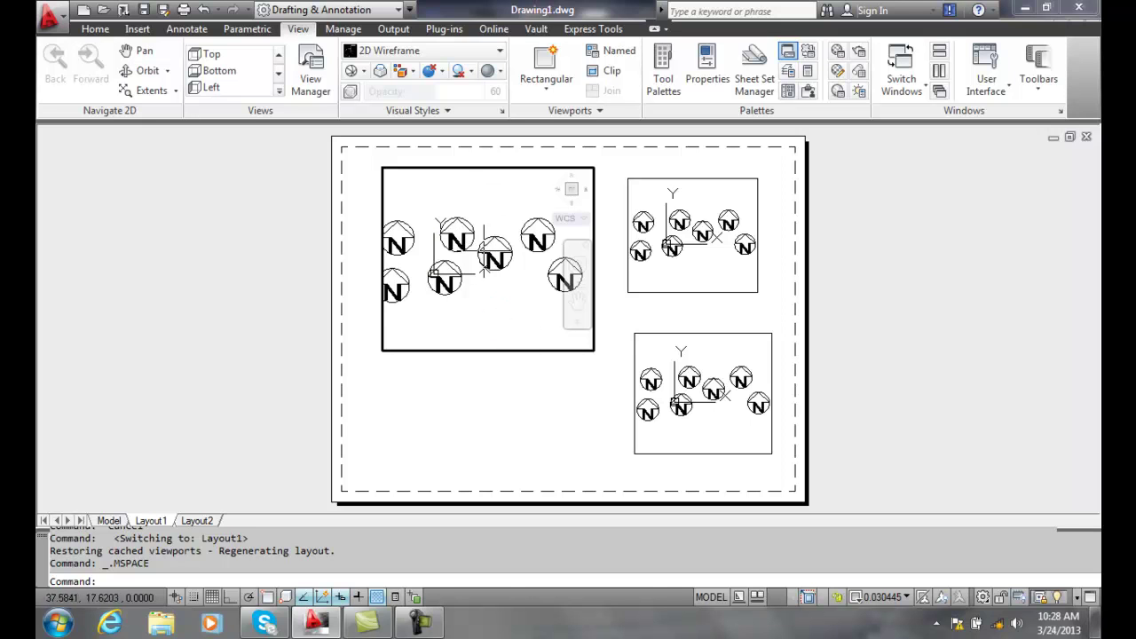
Step: Move the middle north arrow in the large viewport up and left, placing it near the viewport's upper edge
click(95, 28)
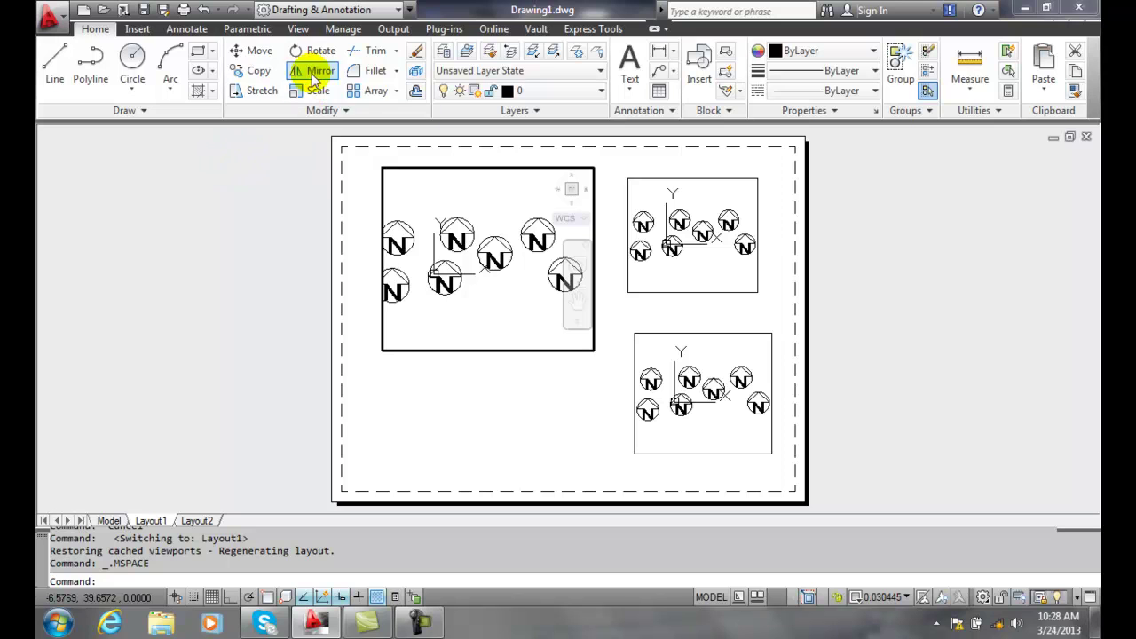
click(253, 50)
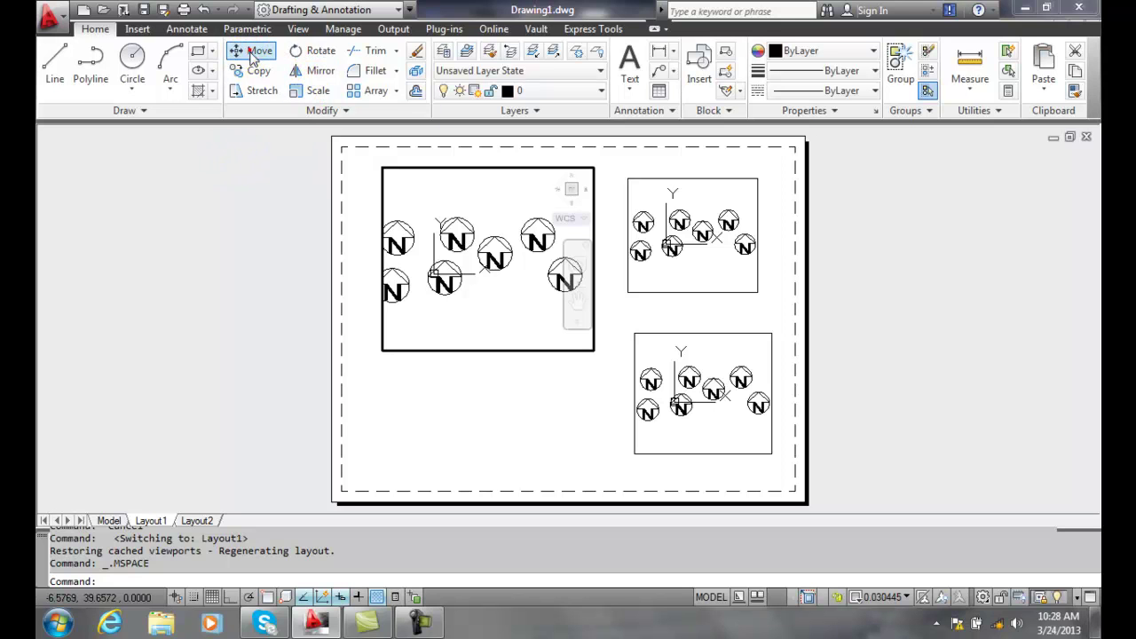
click(515, 276)
click(487, 234)
key(Return)
click(500, 258)
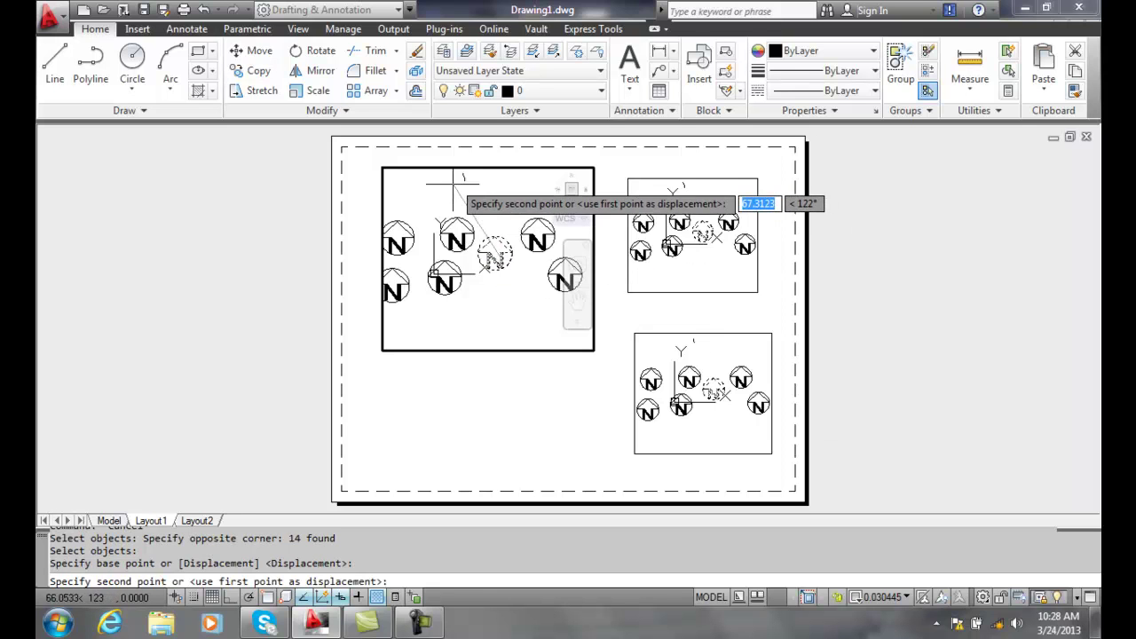
click(450, 190)
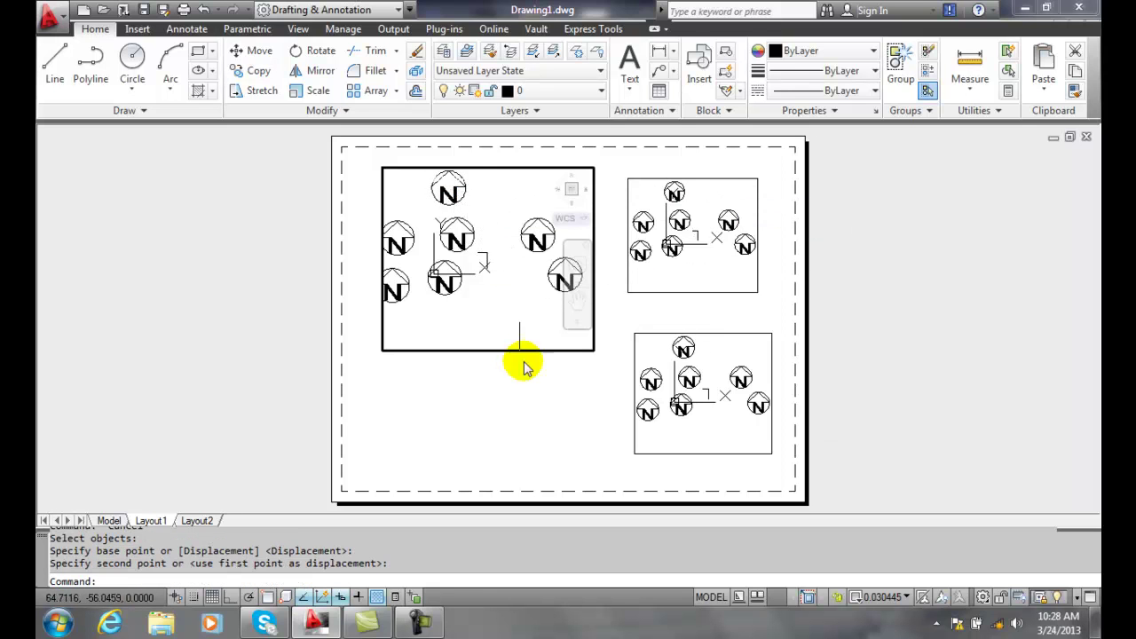
Step: Move the upper-right north arrow to the large viewport's lower-right corner, and return the layout to paper space
key(Return)
click(549, 259)
click(515, 210)
key(Return)
click(532, 235)
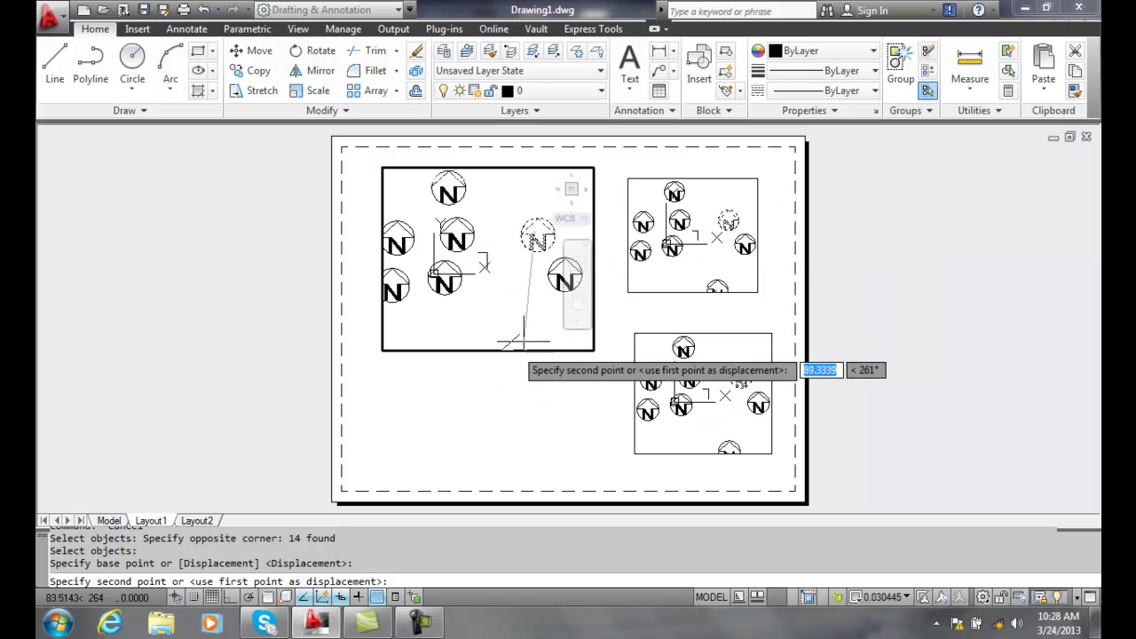
click(560, 218)
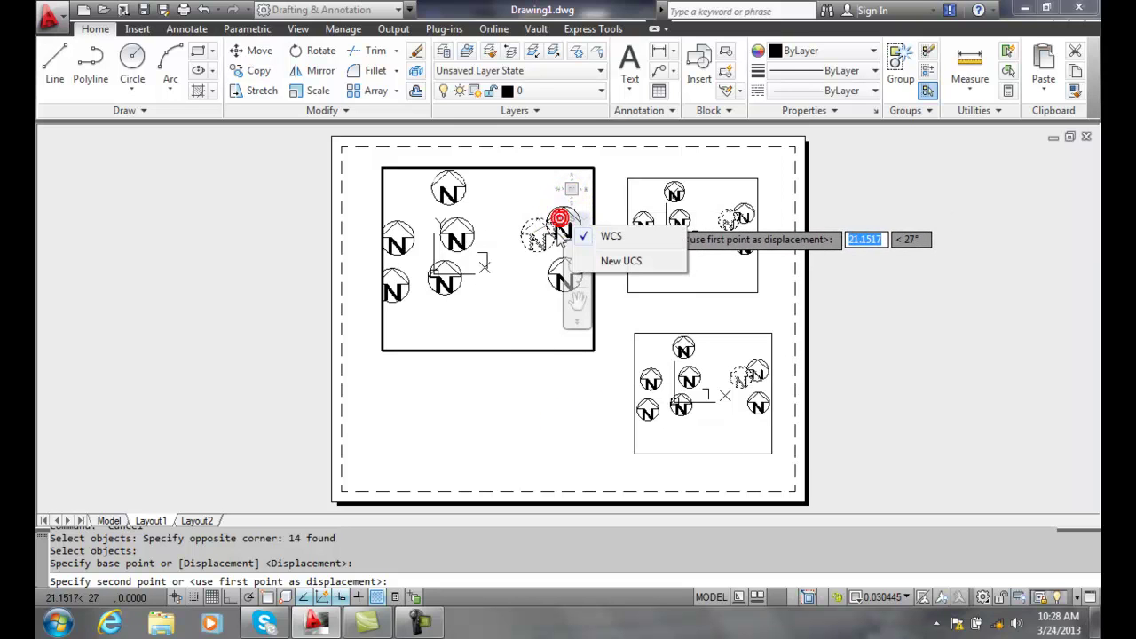
click(533, 285)
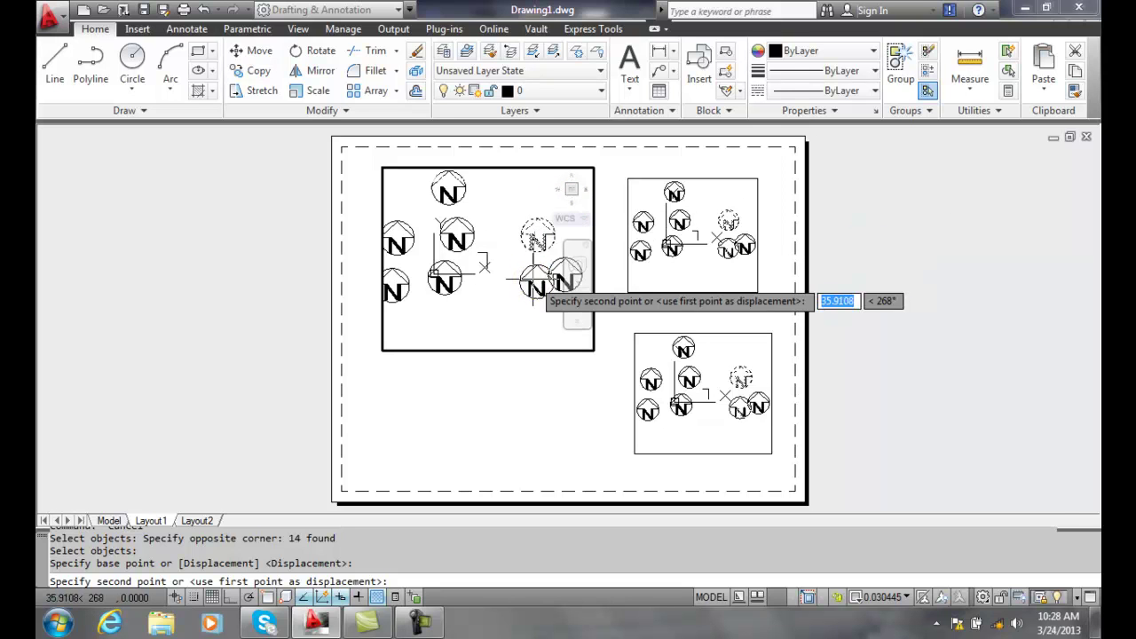
click(554, 327)
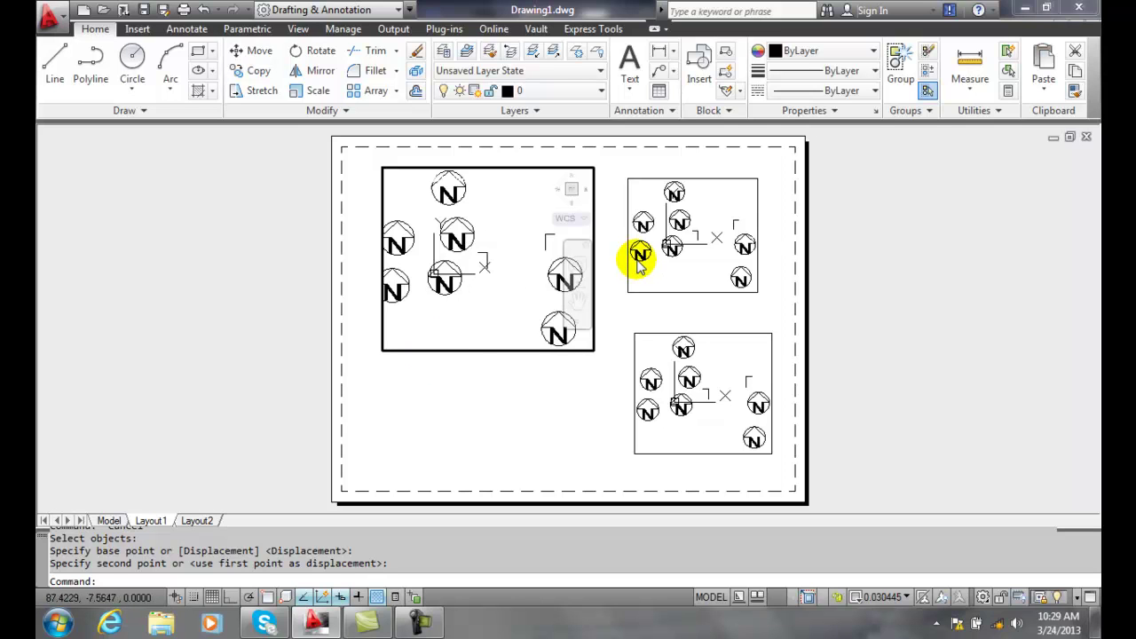
click(707, 598)
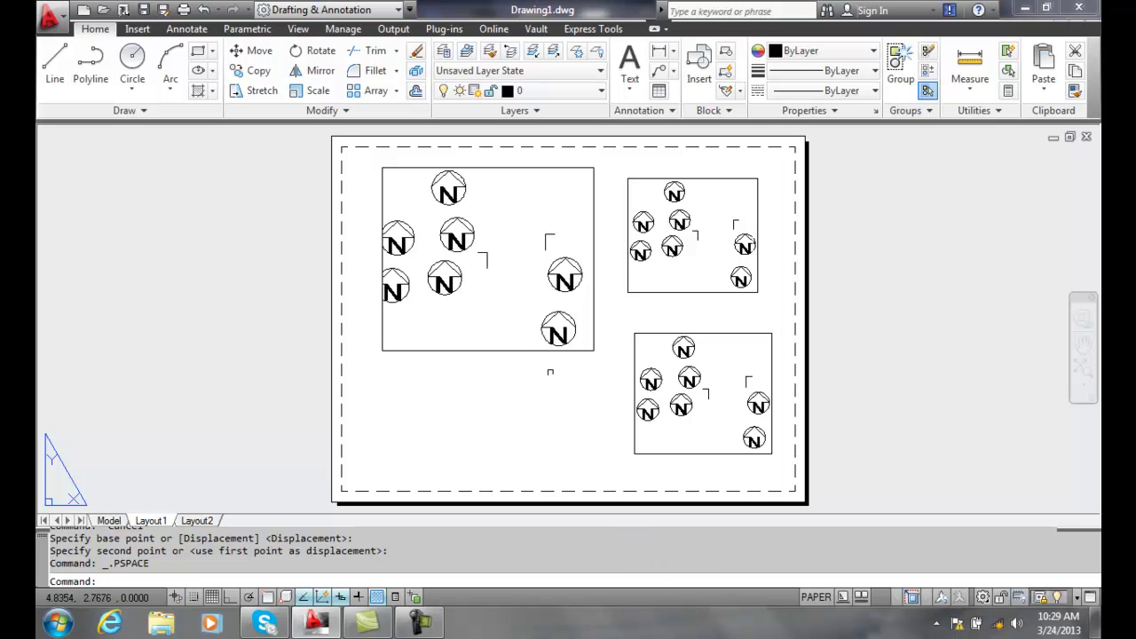
Step: Enter model space through the large viewport, activate each of the three viewports in turn, and return to paper space
double_click(503, 221)
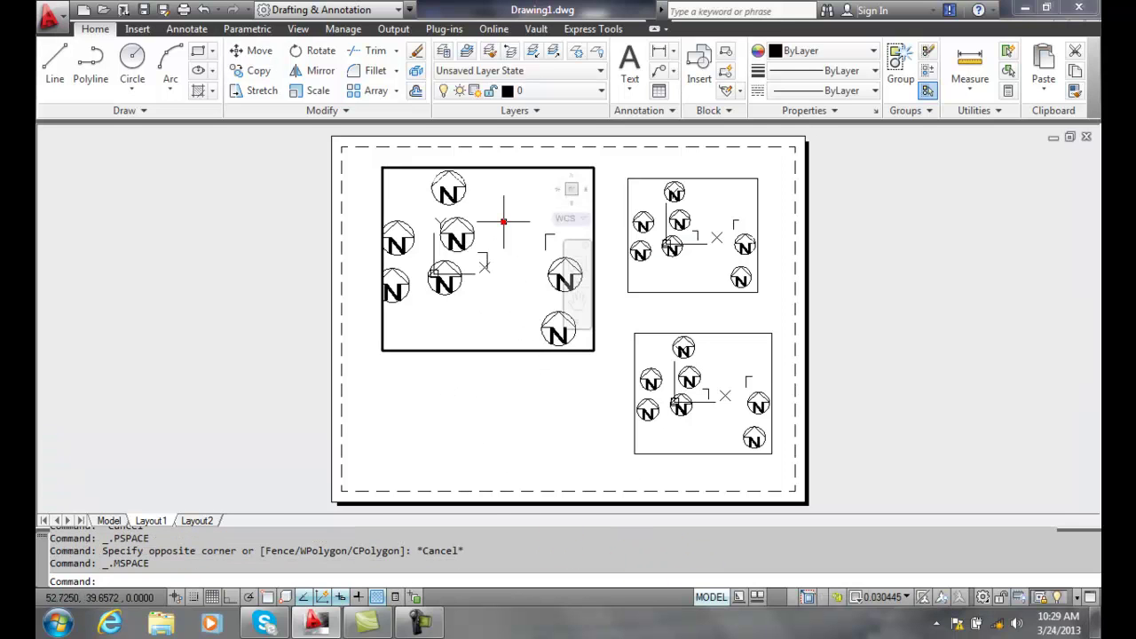
click(670, 277)
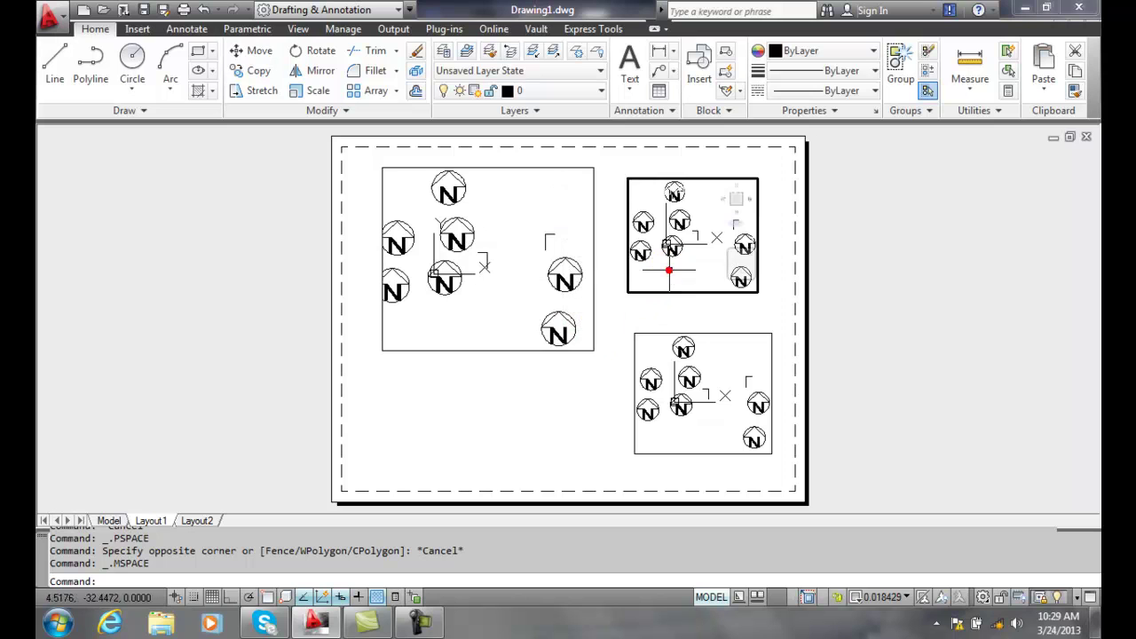
click(723, 358)
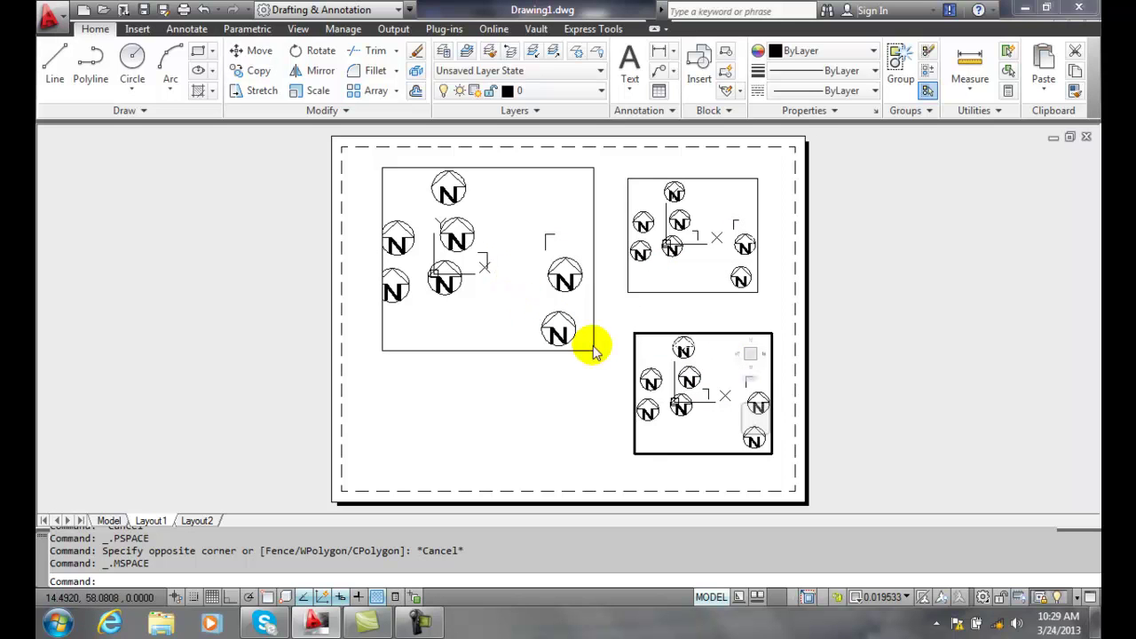
click(504, 276)
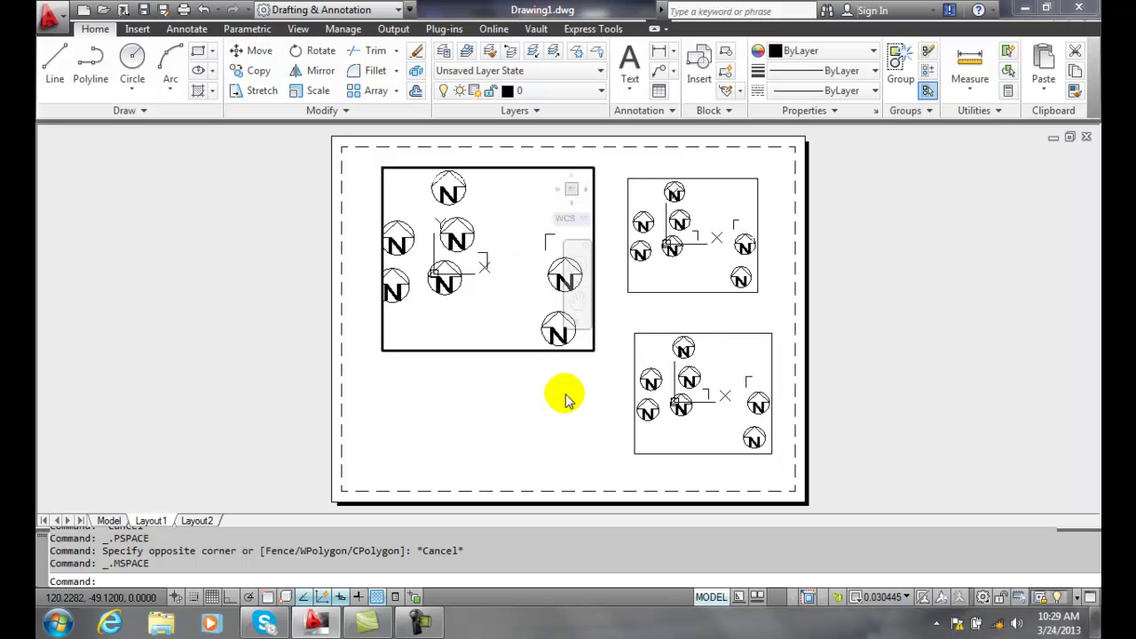
double_click(510, 403)
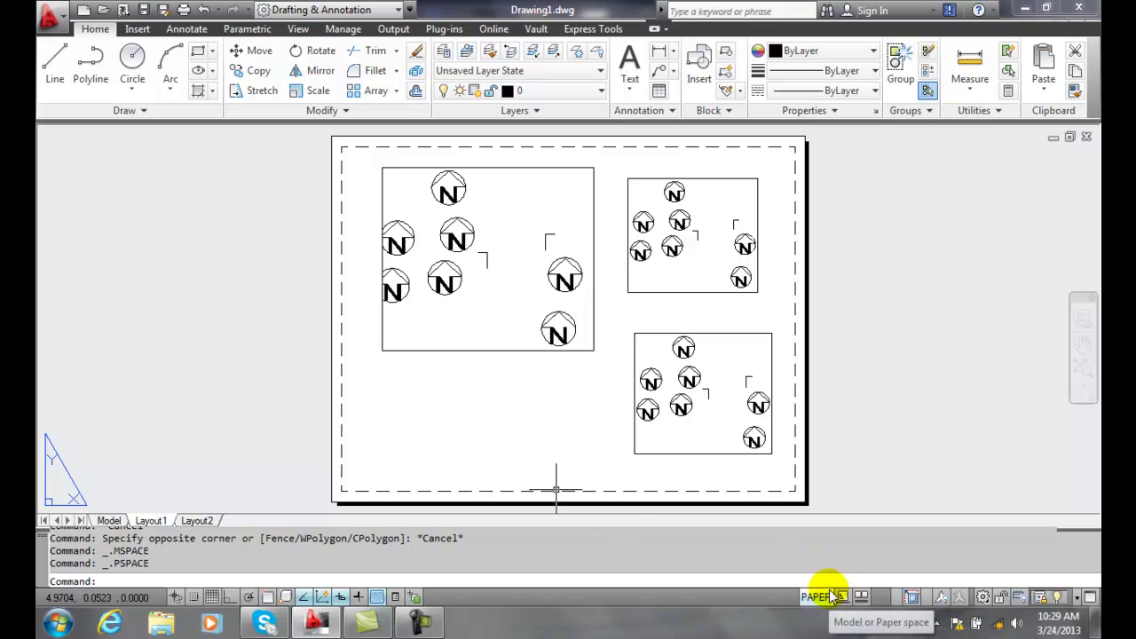
Step: Switch repeatedly between model space in the large viewport and paper space, finishing in paper space
double_click(511, 306)
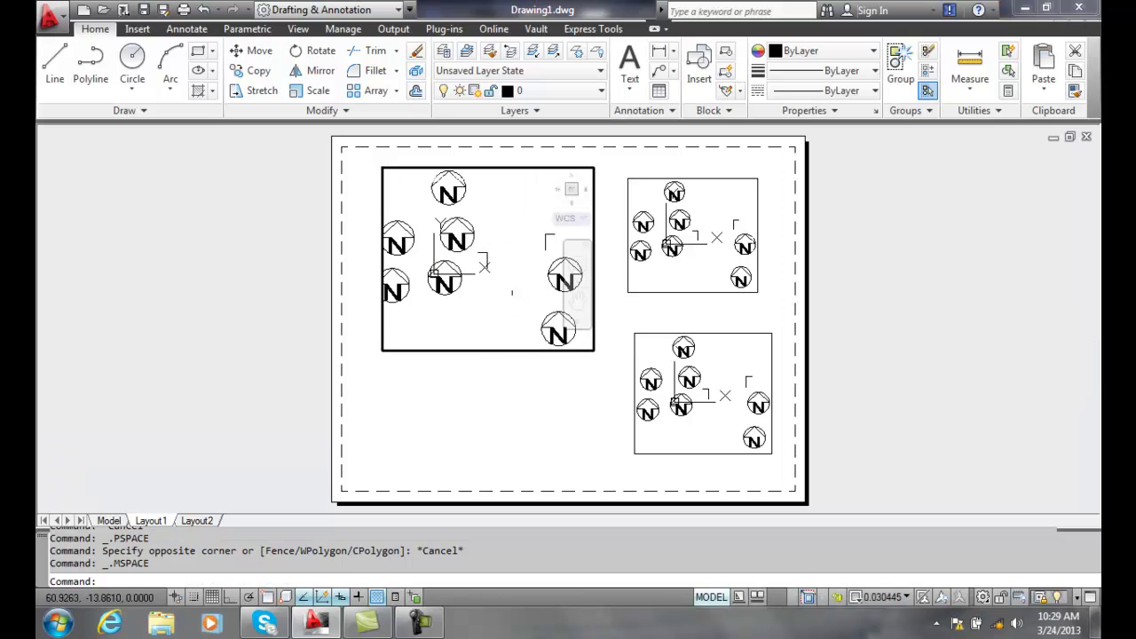
double_click(553, 404)
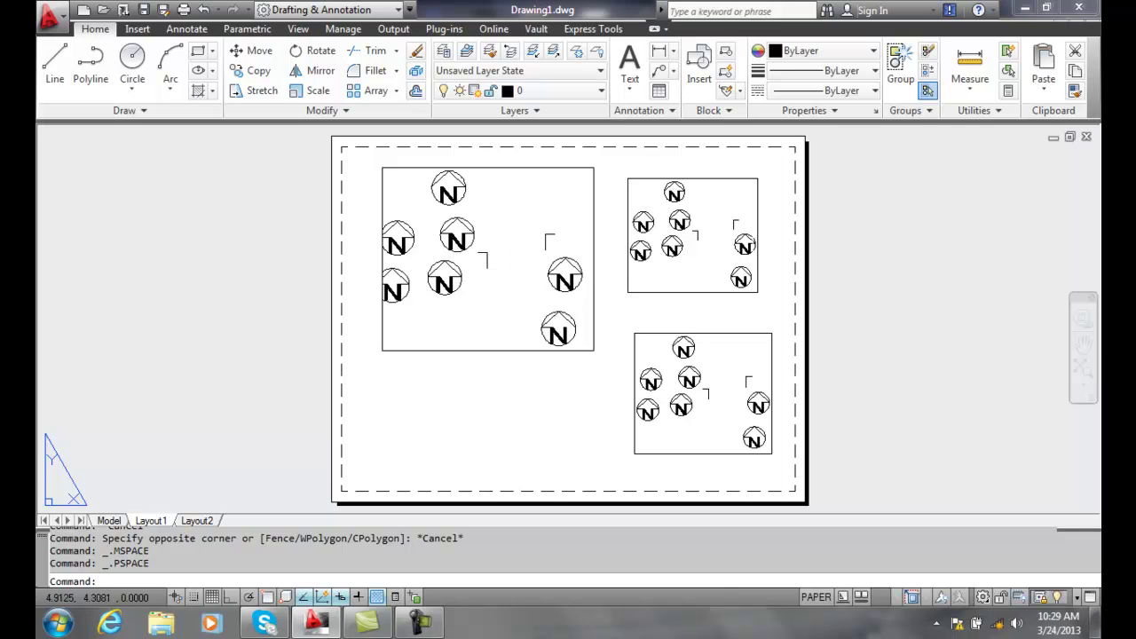
double_click(508, 279)
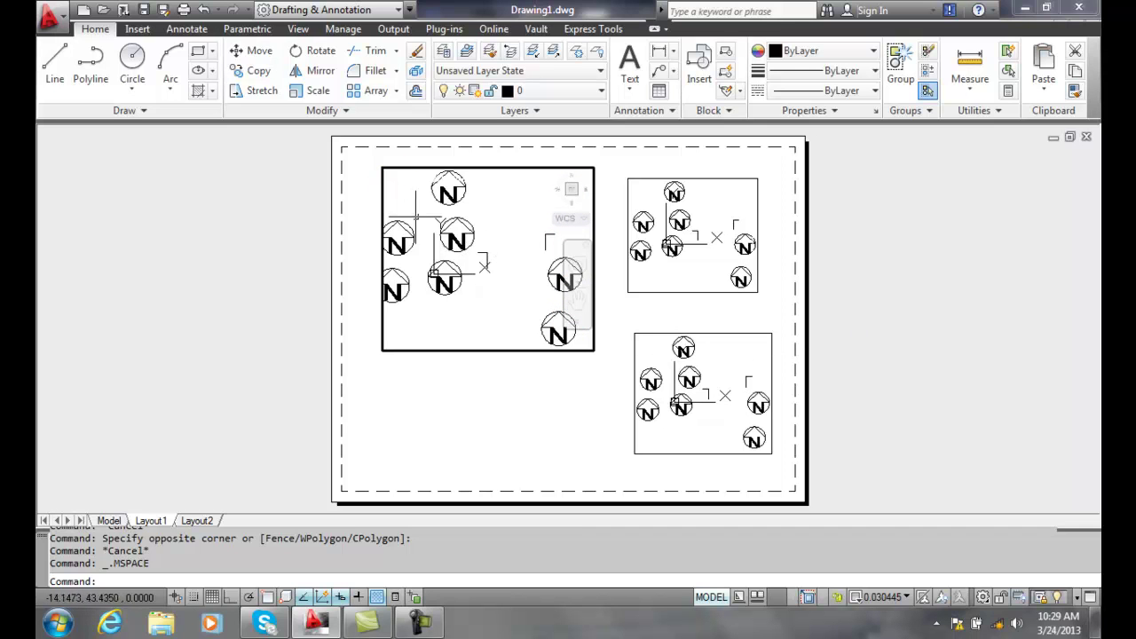
double_click(545, 401)
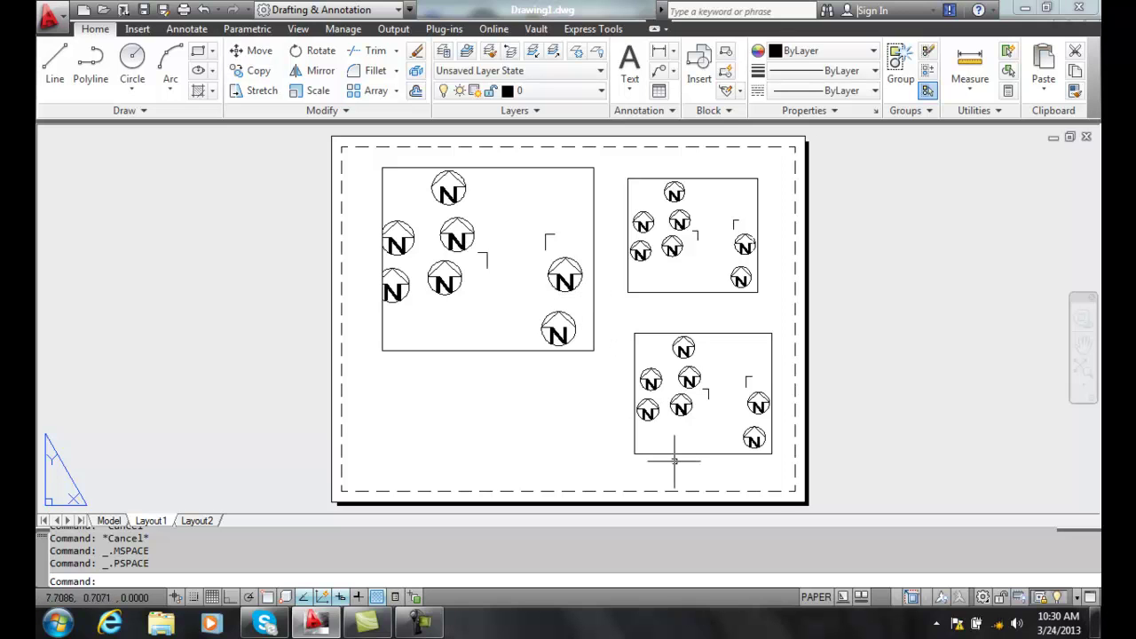
click(819, 596)
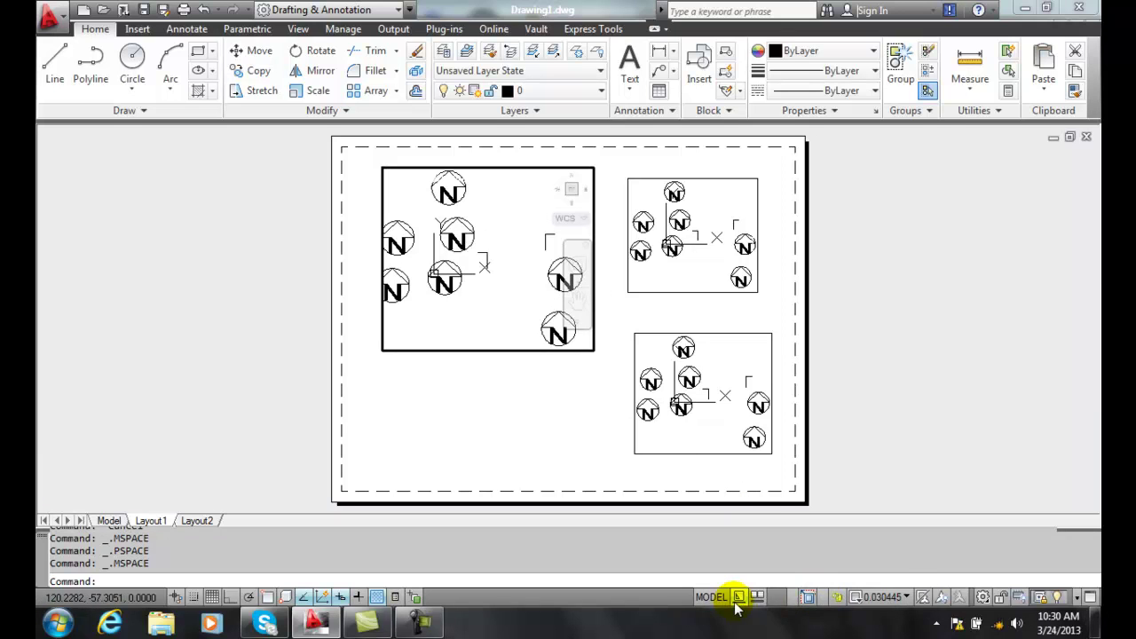
click(710, 596)
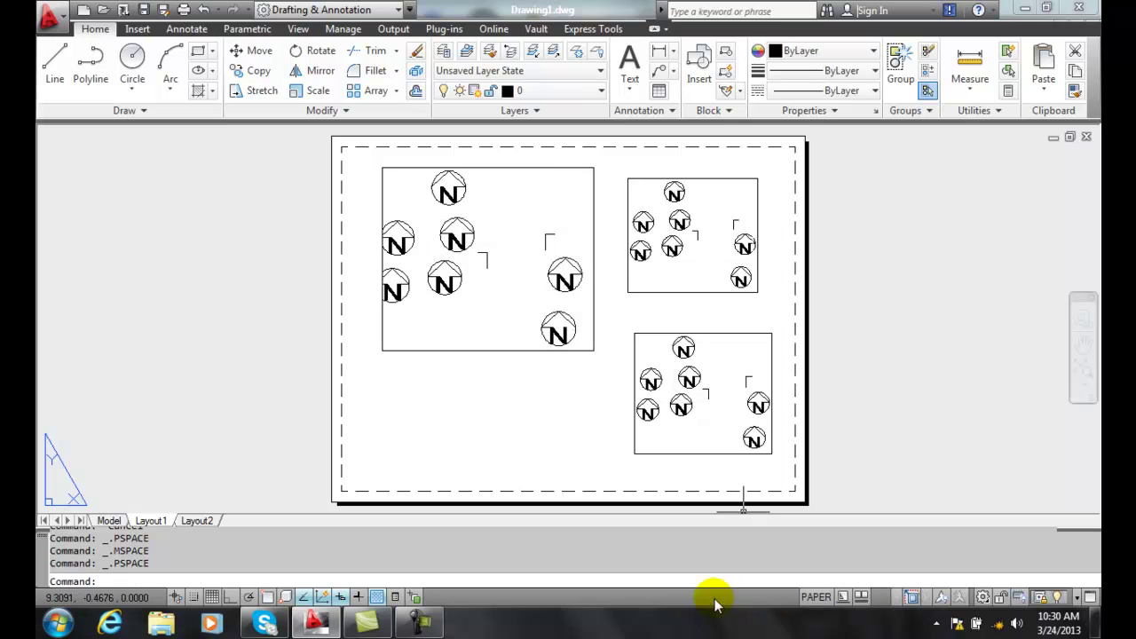
double_click(504, 310)
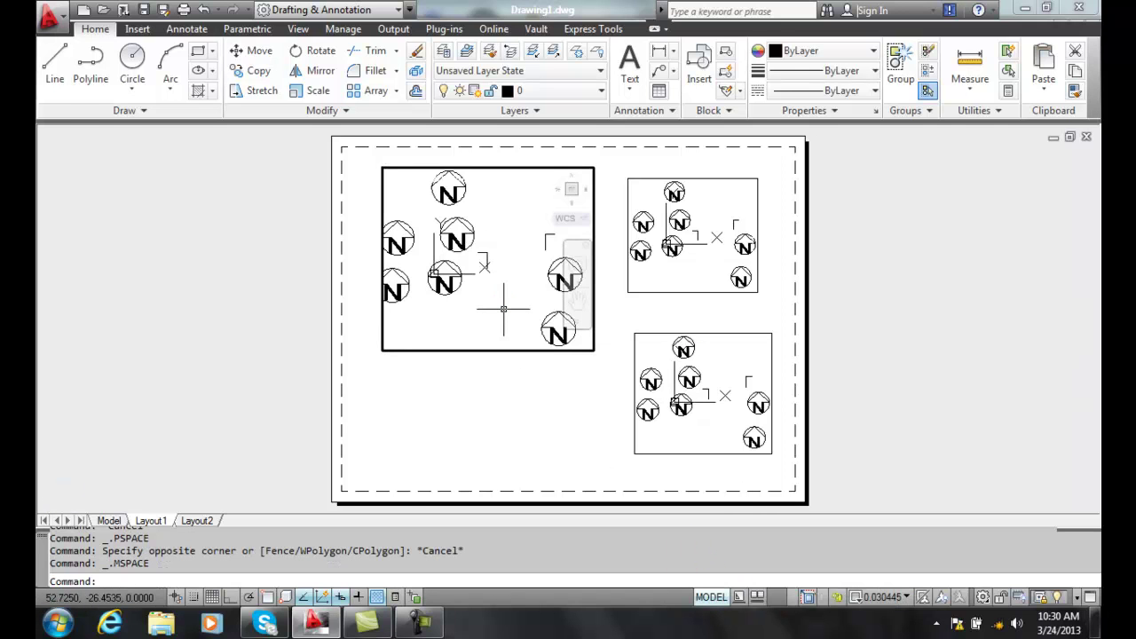
double_click(492, 409)
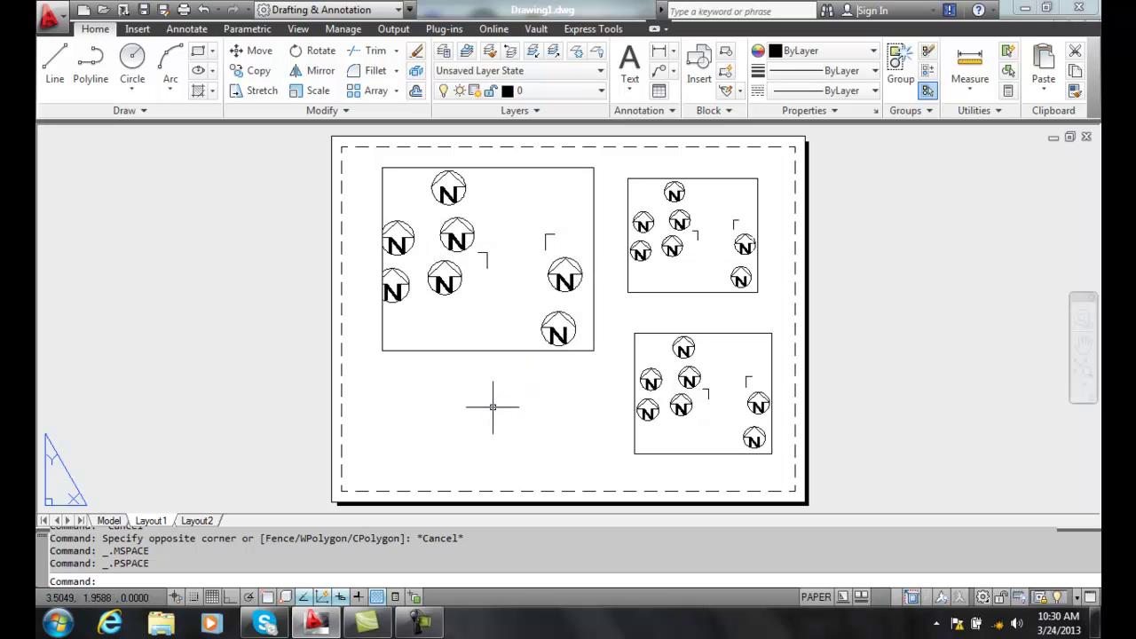